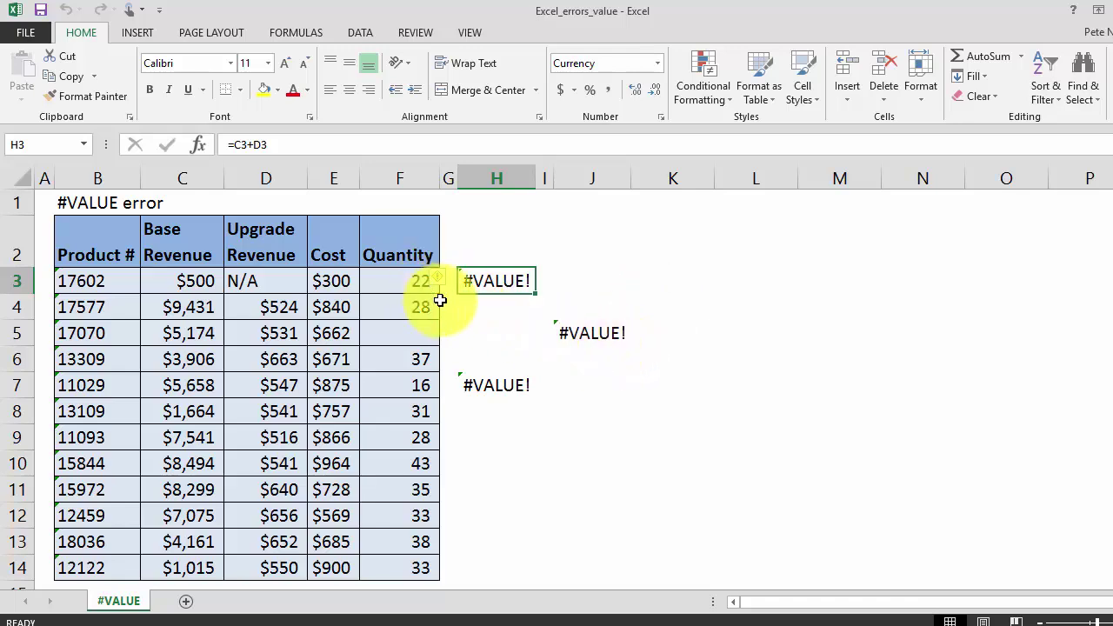
# Inspect the formula in error cell H3, leaving it unchanged
pyautogui.click(410, 290)
pyautogui.click(482, 280)
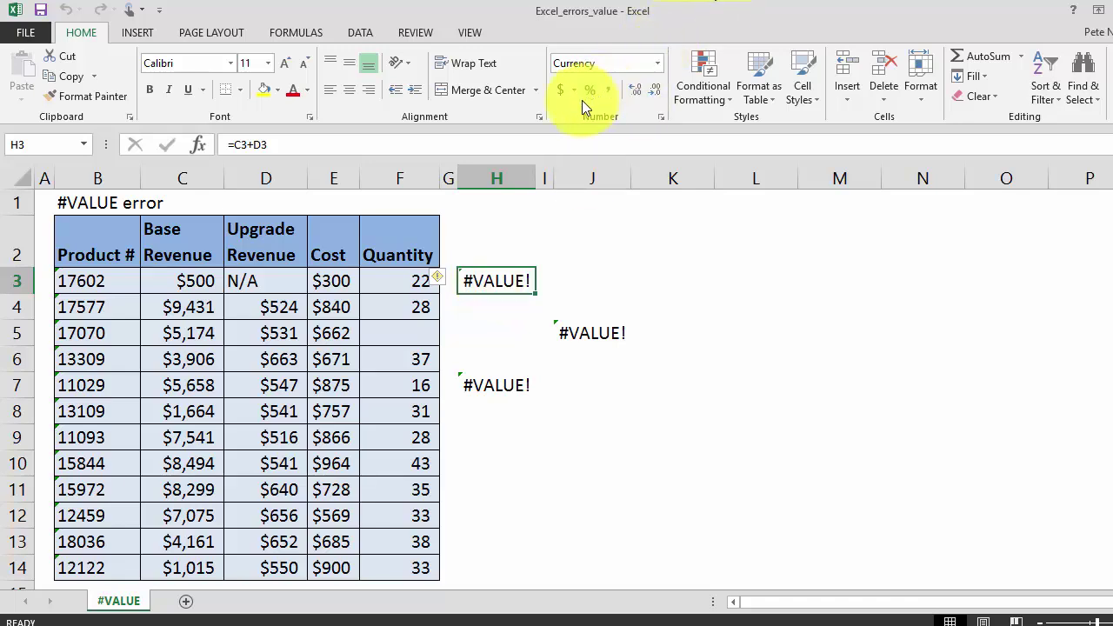
pyautogui.doubleClick(498, 285)
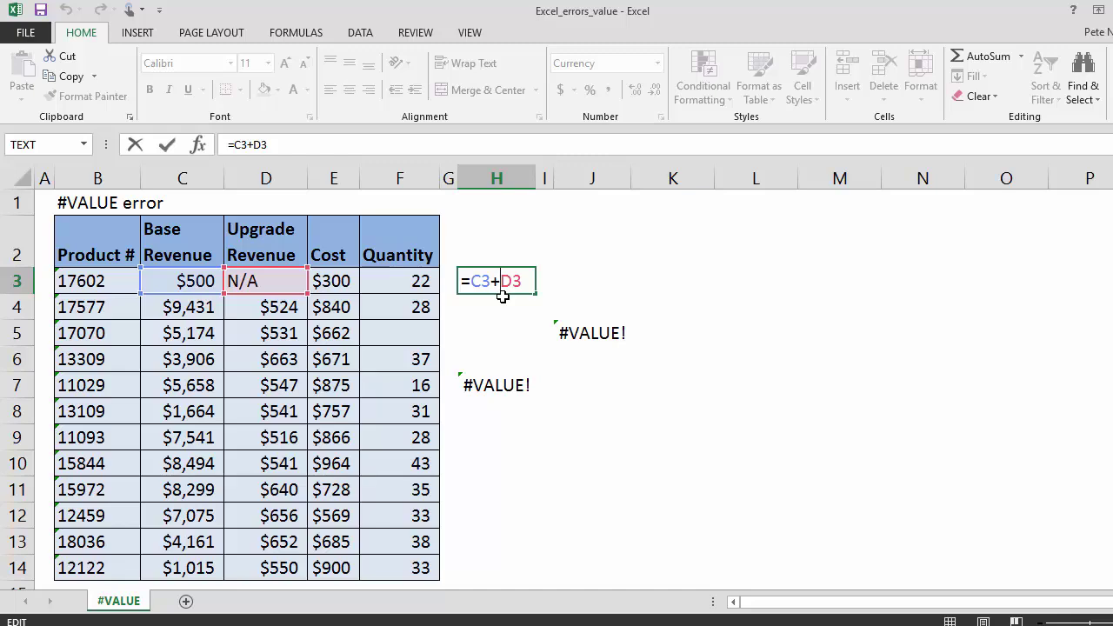
pyautogui.hotkey('ctrl', 'Return')
pyautogui.click(502, 296)
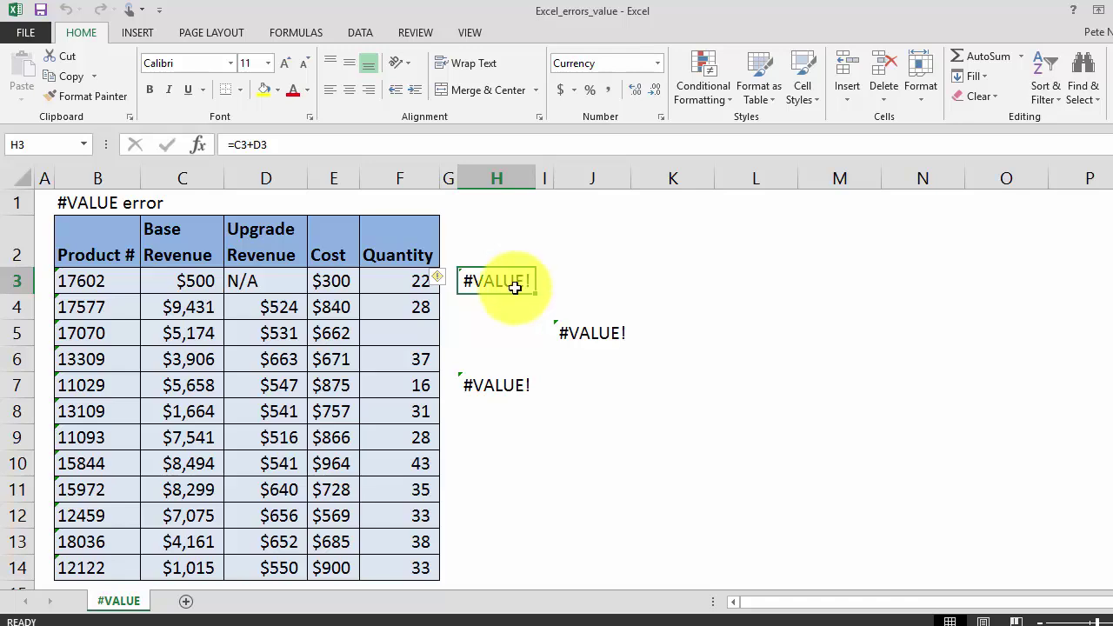
# Enter =SUM(C3:D3) in H3 so it shows $500
pyautogui.write('=sum')
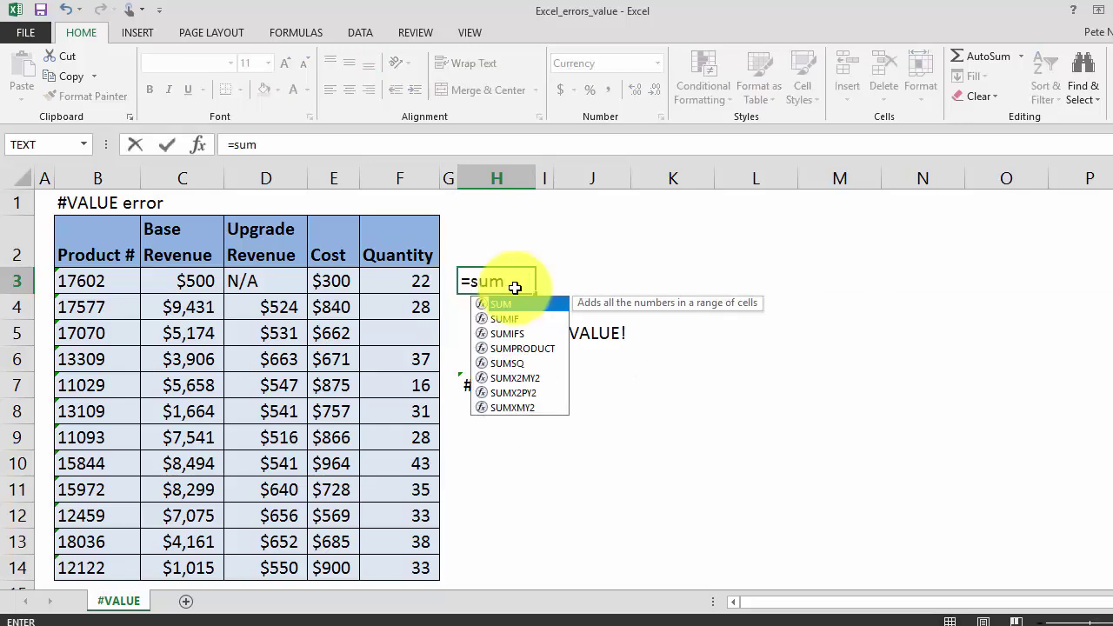
pyautogui.press('Tab')
pyautogui.press('Left')
pyautogui.press('Left')
pyautogui.press('Left')
pyautogui.press('Left')
pyautogui.press('Left')
pyautogui.hotkey('shift', 'Right')
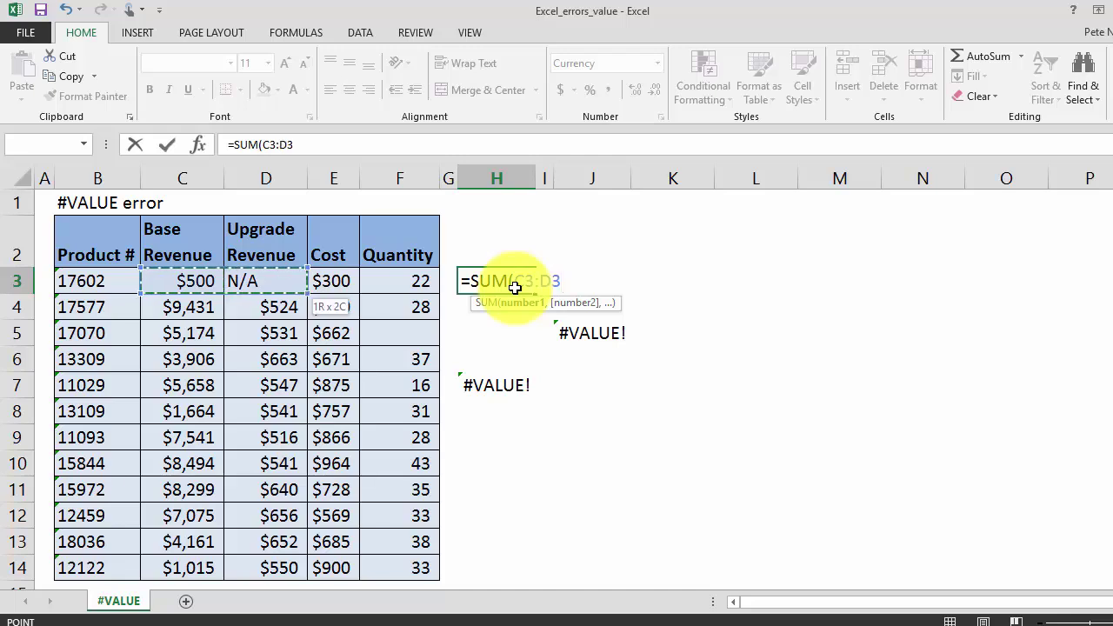
pyautogui.write(')')
pyautogui.press('Return')
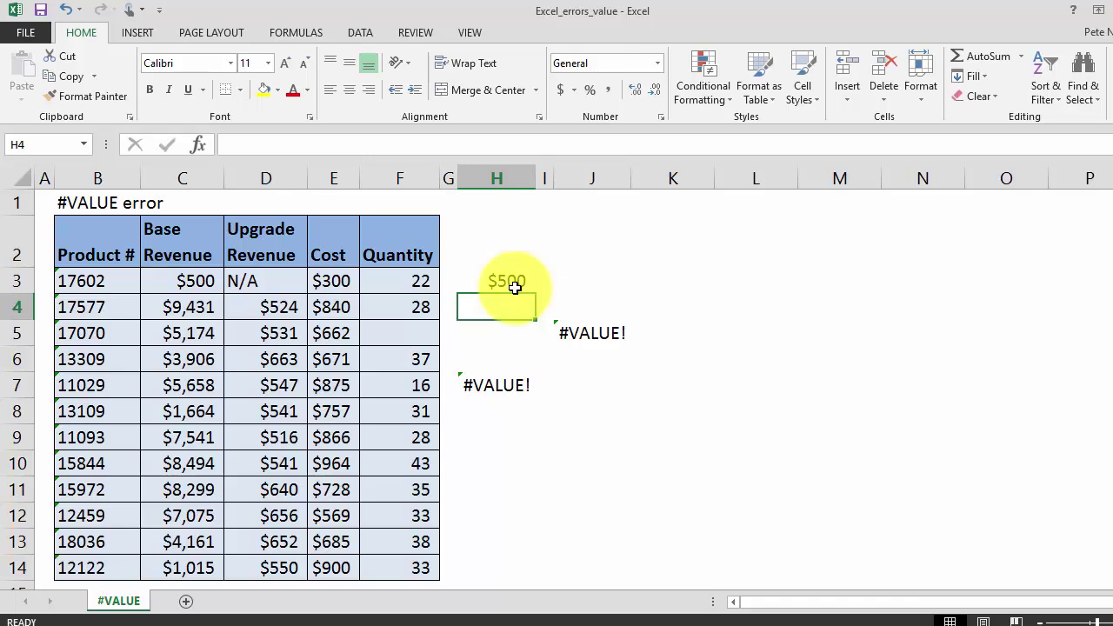
# Move the selection to the J5 error cell
pyautogui.press('Down')
pyautogui.press('Left')
pyautogui.press('Right')
pyautogui.press('Right')
pyautogui.press('Right')
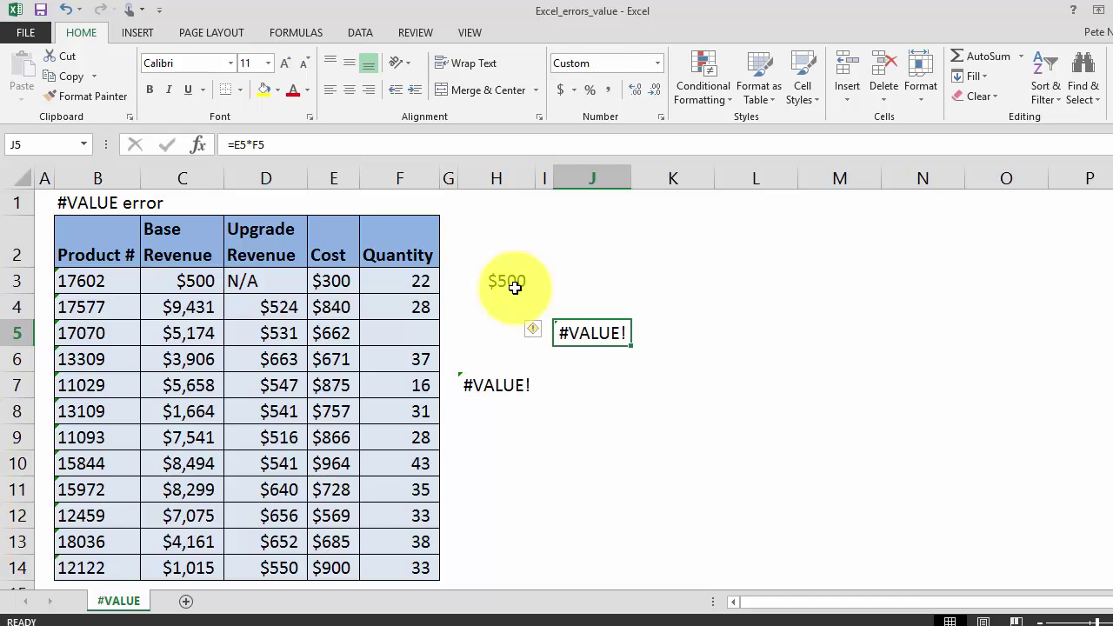
pyautogui.doubleClick(606, 330)
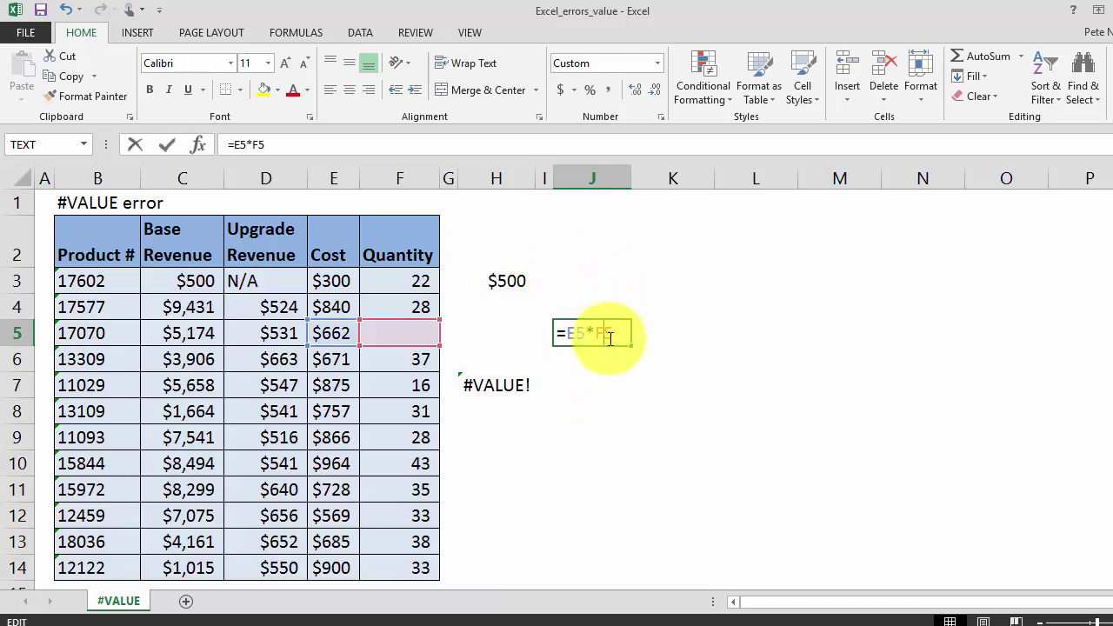
pyautogui.press('Escape')
pyautogui.press('Left')
pyautogui.press('Left')
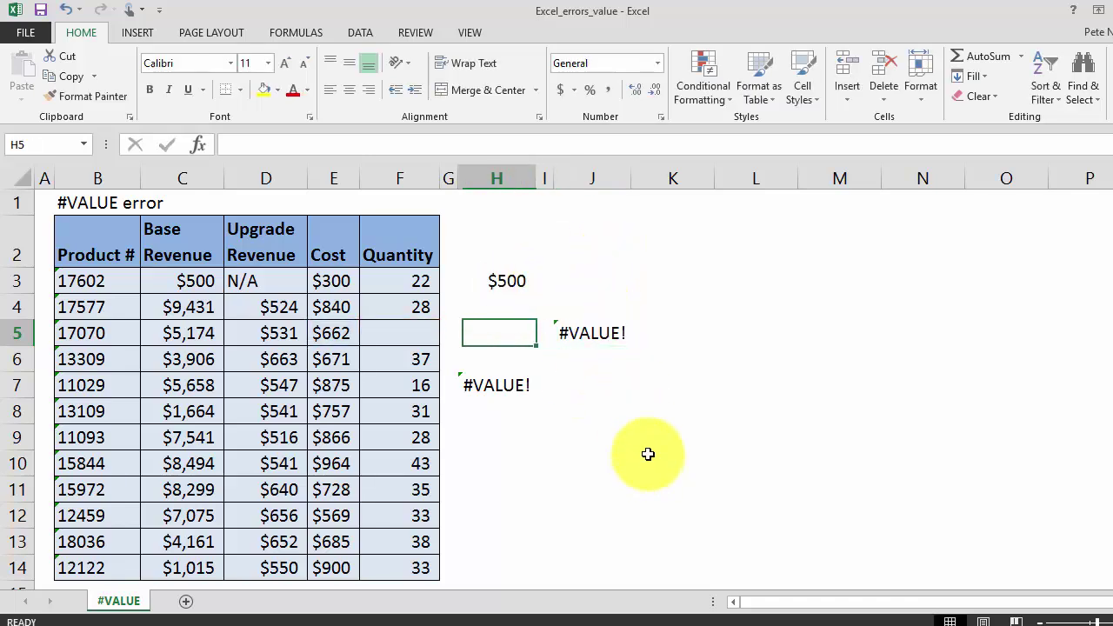
pyautogui.press('Left')
pyautogui.press('Left')
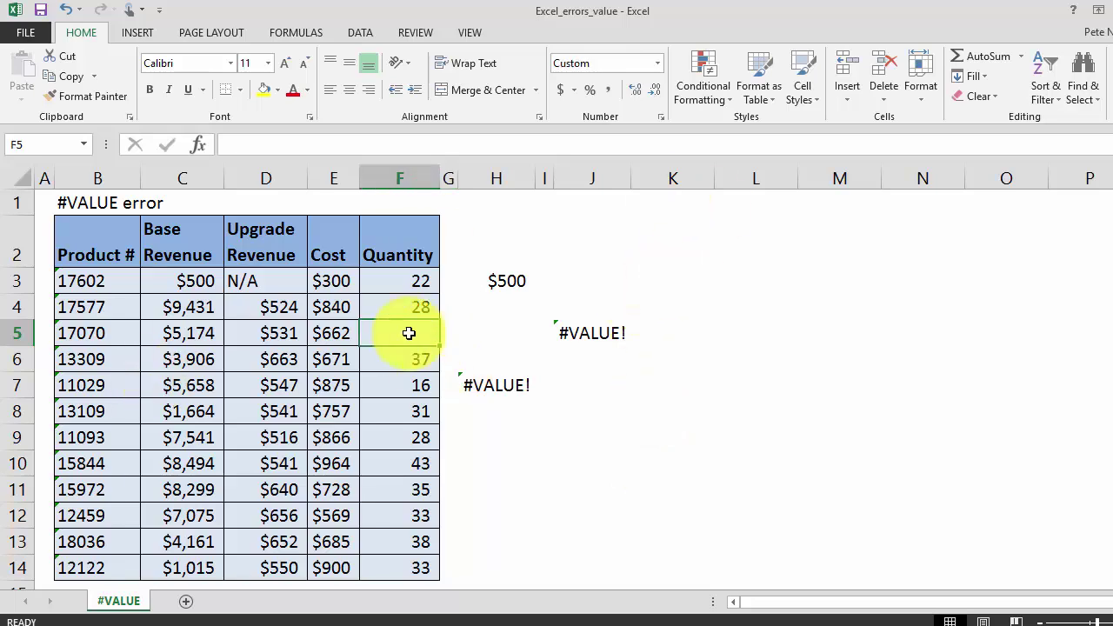
pyautogui.doubleClick(410, 333)
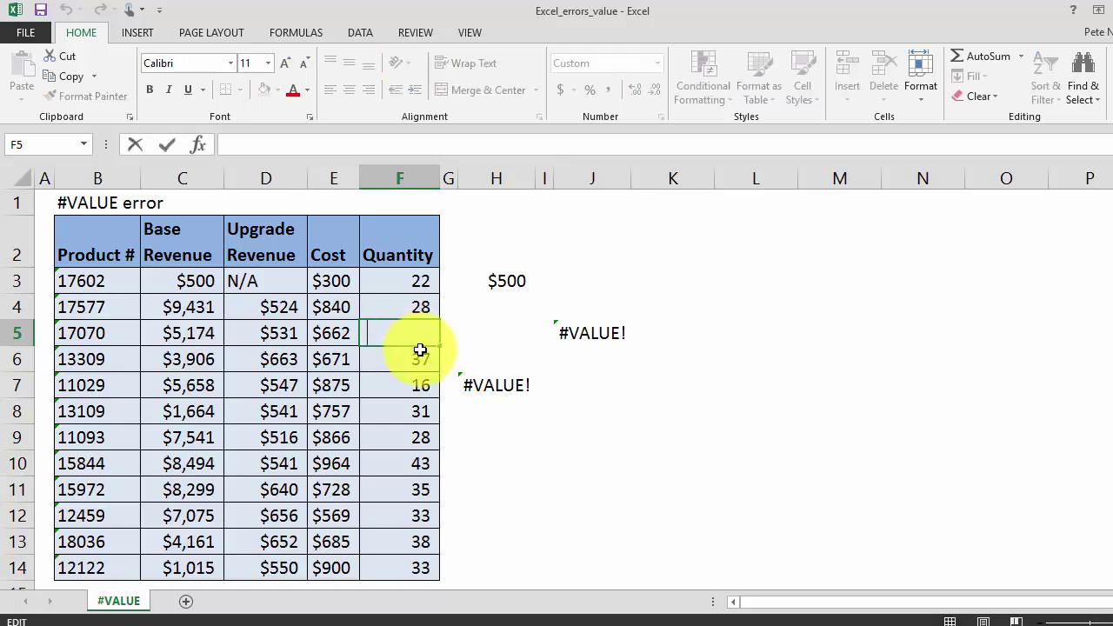
pyautogui.press('Escape')
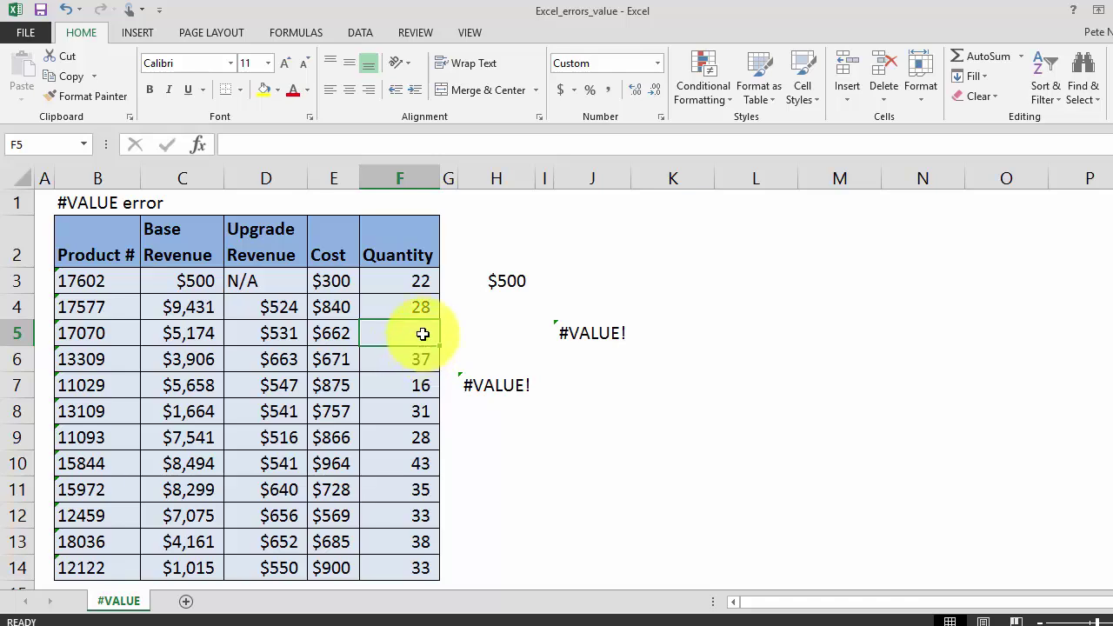
pyautogui.doubleClick(423, 337)
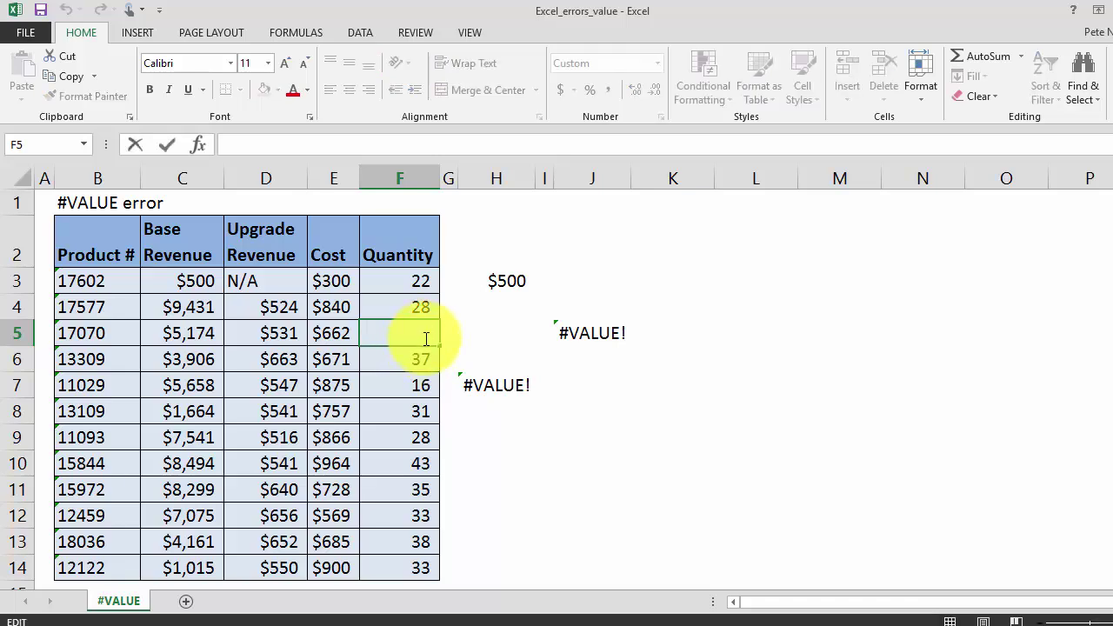
pyautogui.press('BackSpace')
pyautogui.press('Return')
pyautogui.click(426, 338)
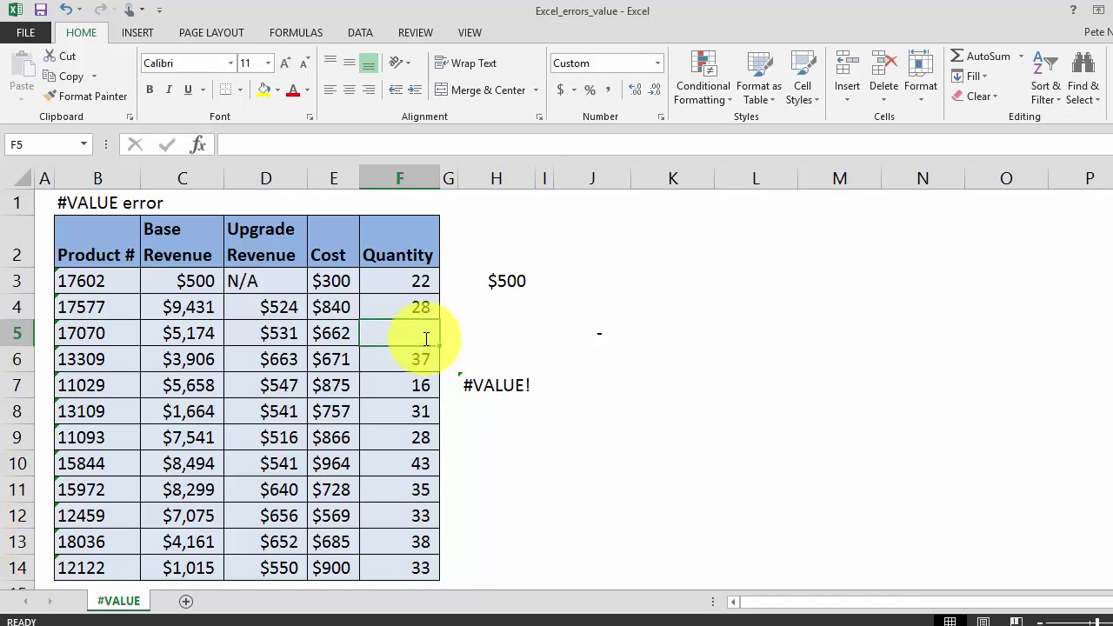
pyautogui.hotkey('ctrl', 'z')
pyautogui.press('Right')
pyautogui.press('Right')
pyautogui.press('Right')
pyautogui.press('Right')
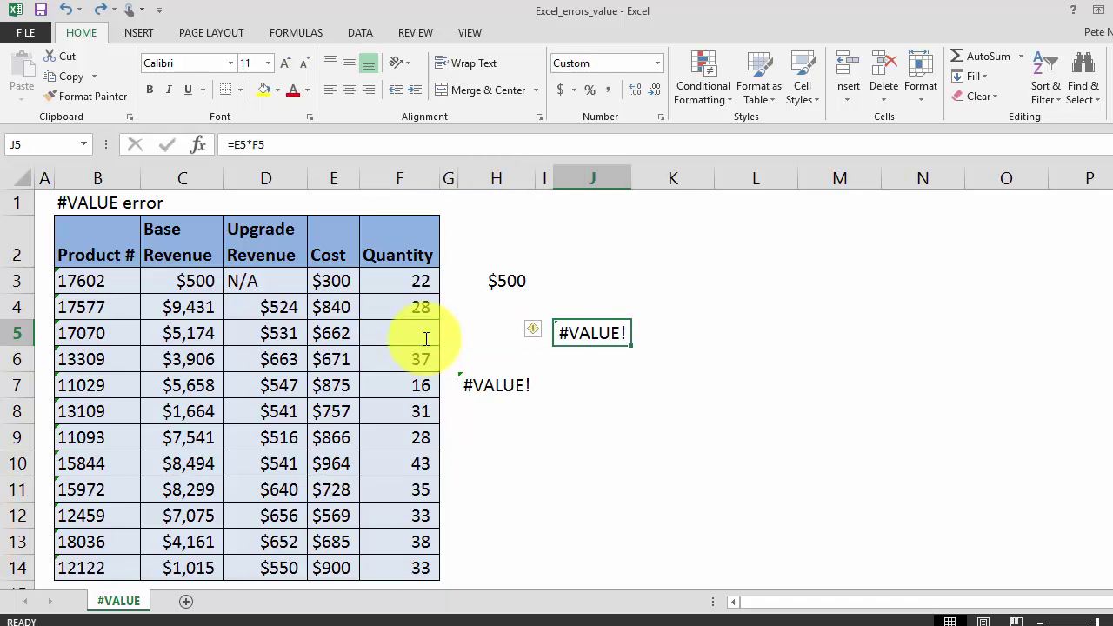
# Enter =PRODUCT(E5:F5) in J5 so it shows 662
pyautogui.write('=')
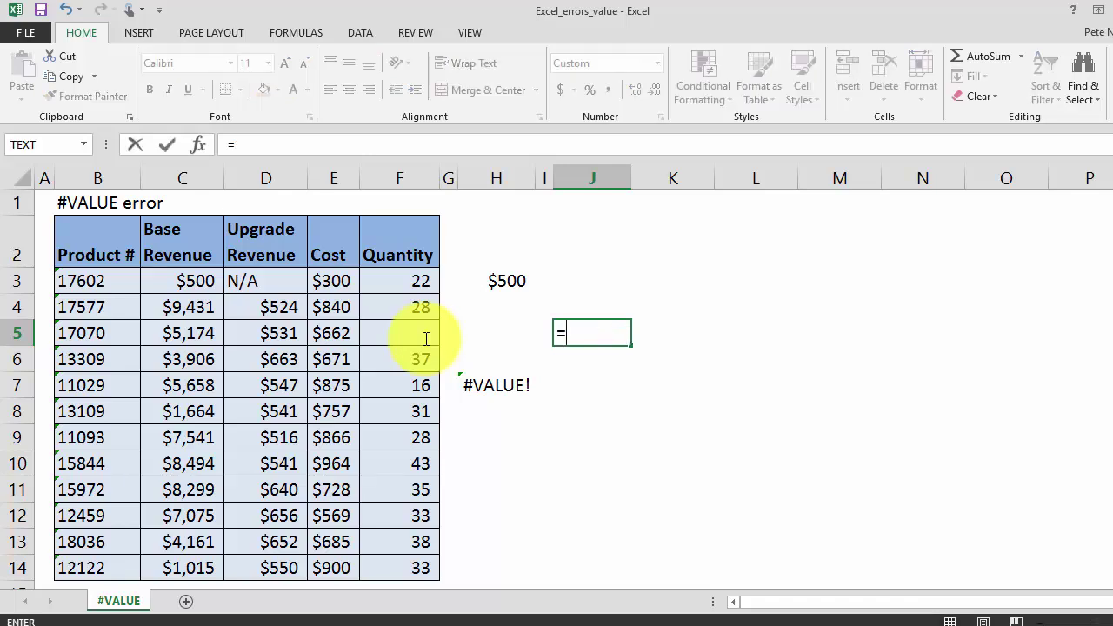
pyautogui.write('pro')
pyautogui.press('Down')
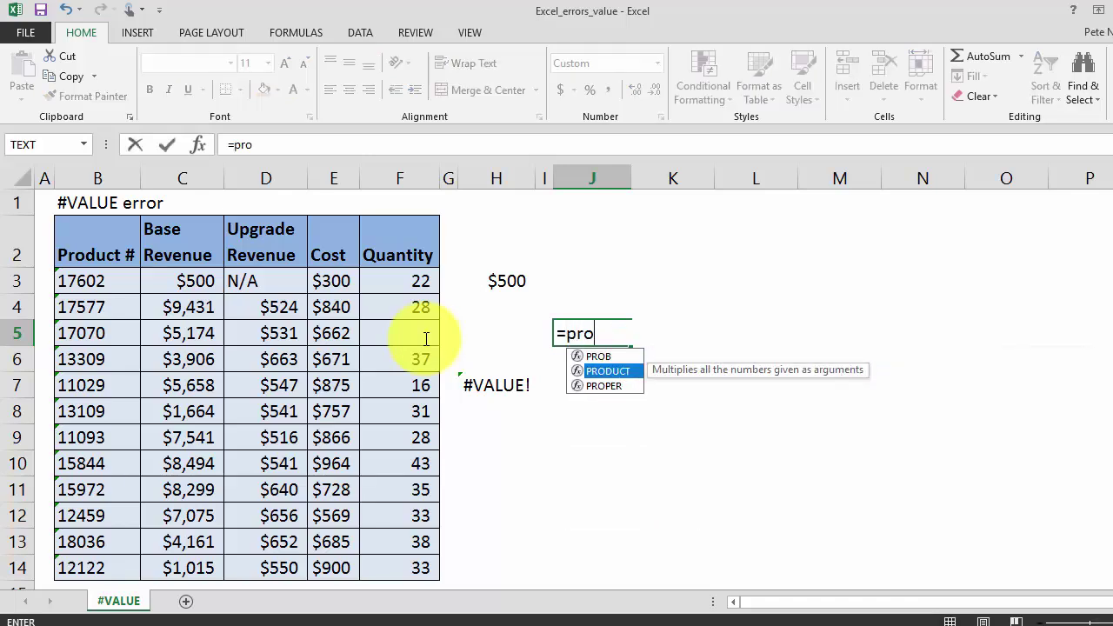
pyautogui.press('Tab')
pyautogui.press('Left')
pyautogui.press('Left')
pyautogui.press('Left')
pyautogui.press('Left')
pyautogui.hotkey('shift', 'Left')
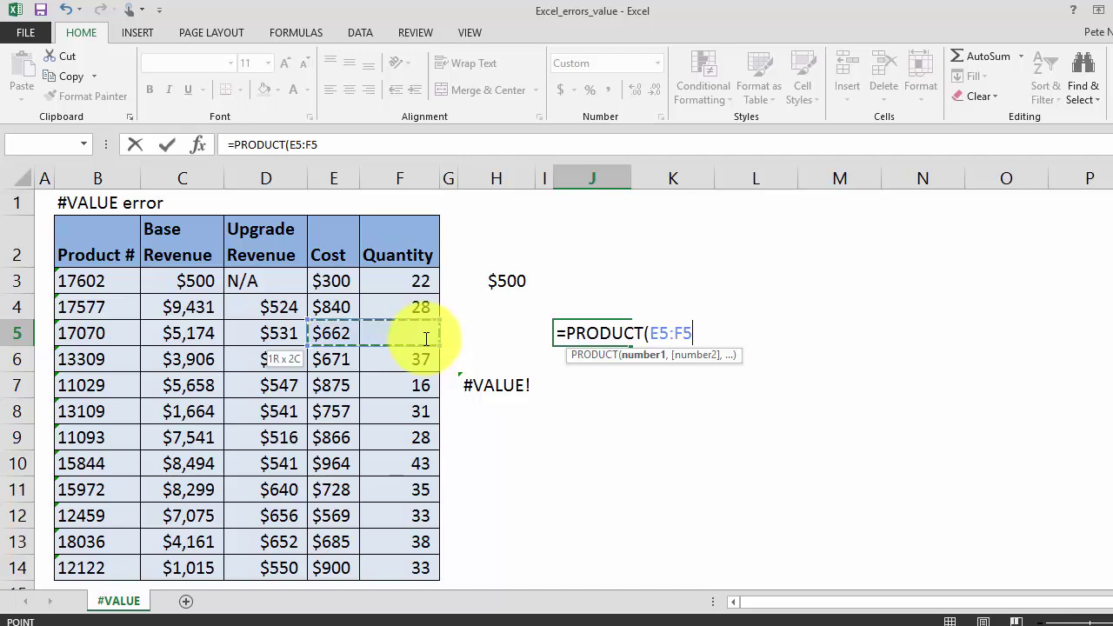
pyautogui.write(')')
pyautogui.press('Return')
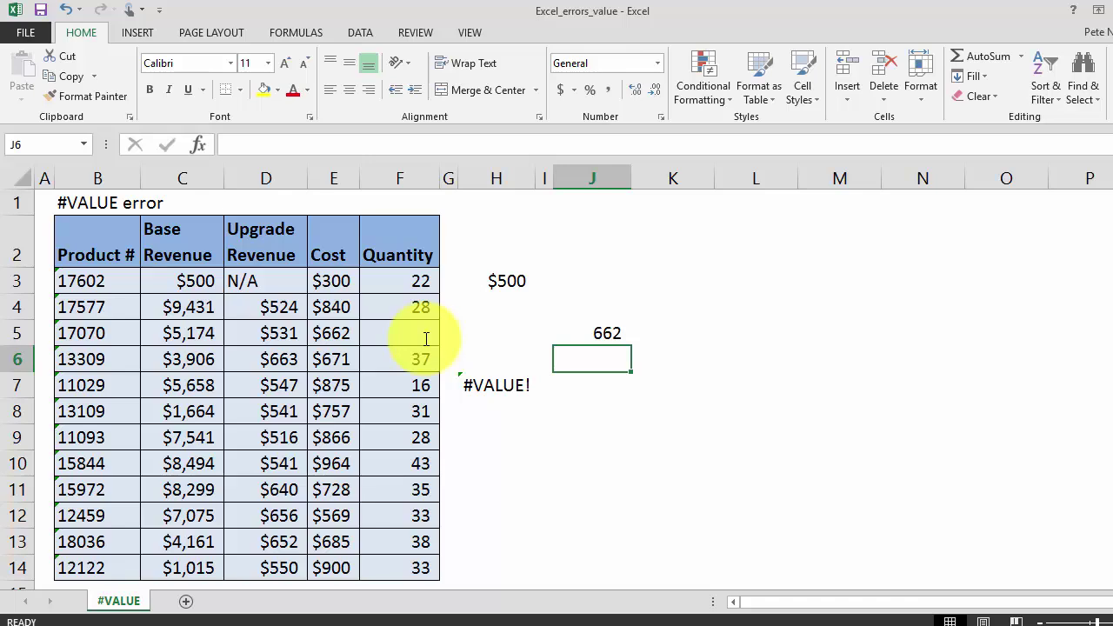
# Move the selection to the H7 error cell
pyautogui.press('Left')
pyautogui.press('Down')
pyautogui.press('Left')
pyautogui.press('Down')
pyautogui.press('Up')
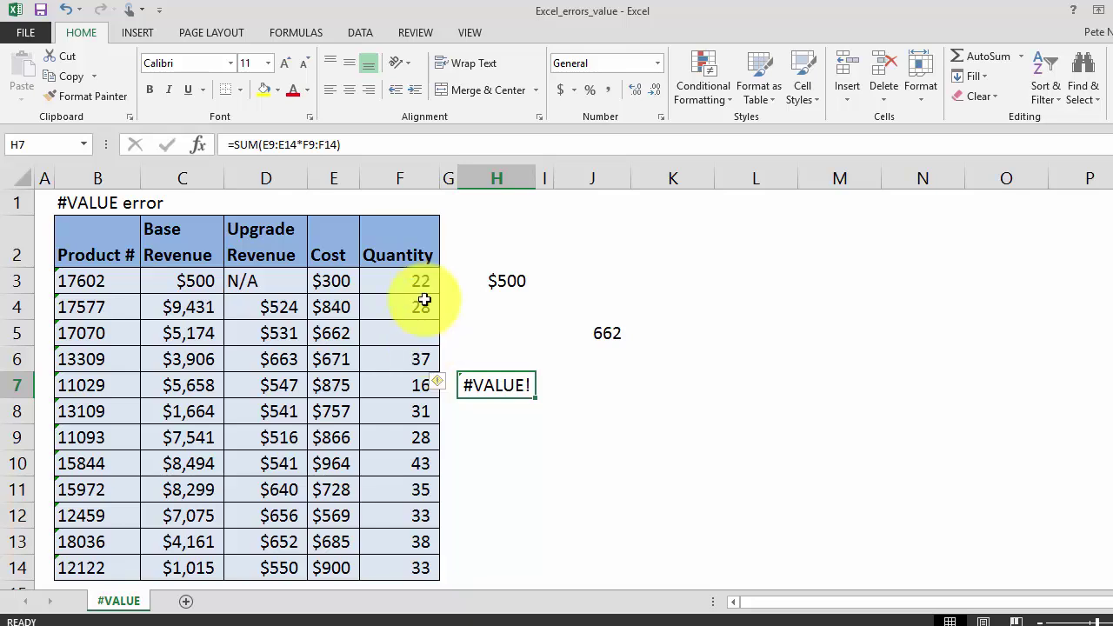
# Commit H7's =SUM(E9:E14*F9:F14) as an array formula with Ctrl+Shift+Enter
pyautogui.doubleClick(494, 386)
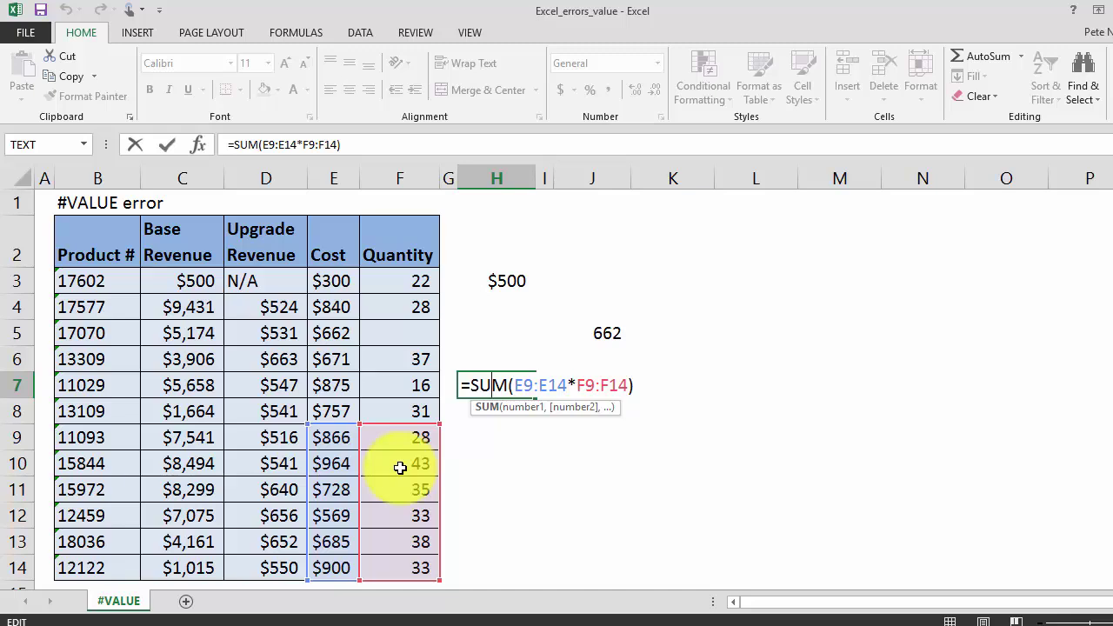
pyautogui.press('Return')
pyautogui.press('Up')
pyautogui.press('F2')
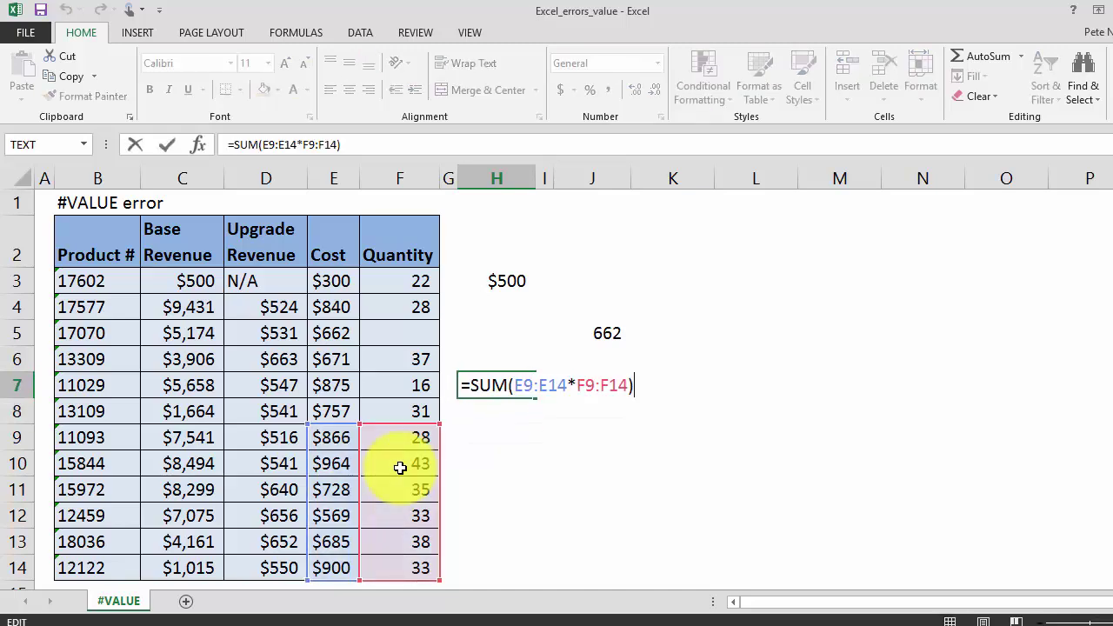
pyautogui.hotkey('ctrl', 'shift', 'Return')
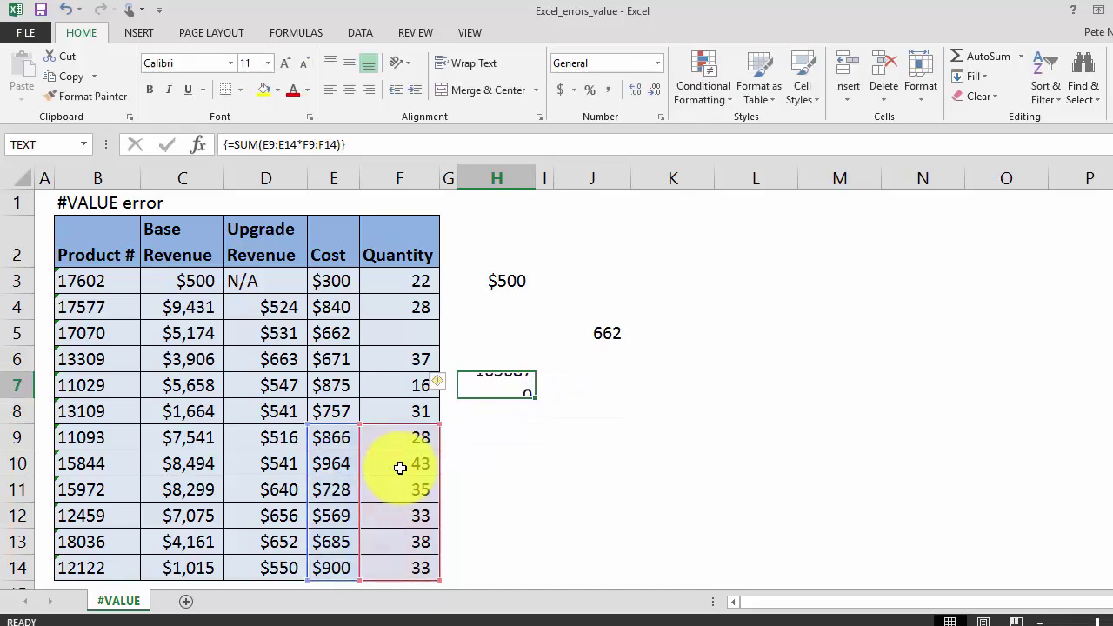